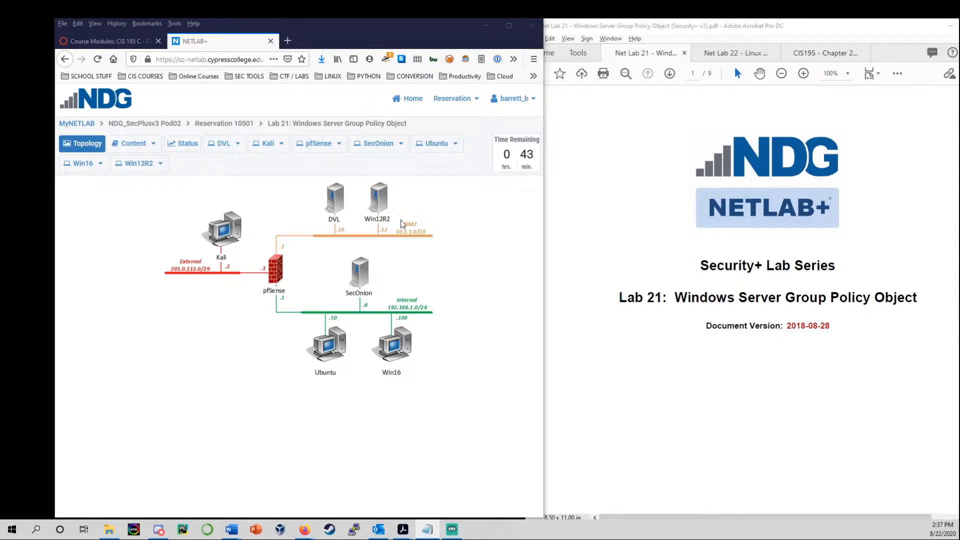
Open the Win12R2 console, skim the lab instructions PDF, then show Win12R2's actions menu.
click(383, 200)
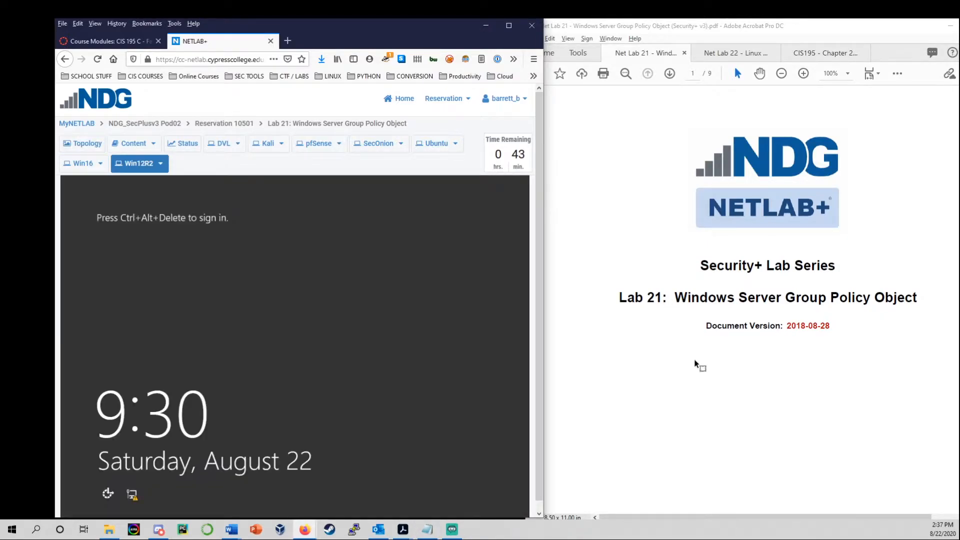
click(693, 359)
scroll(694, 359, down, 20)
scroll(700, 365, up, 6)
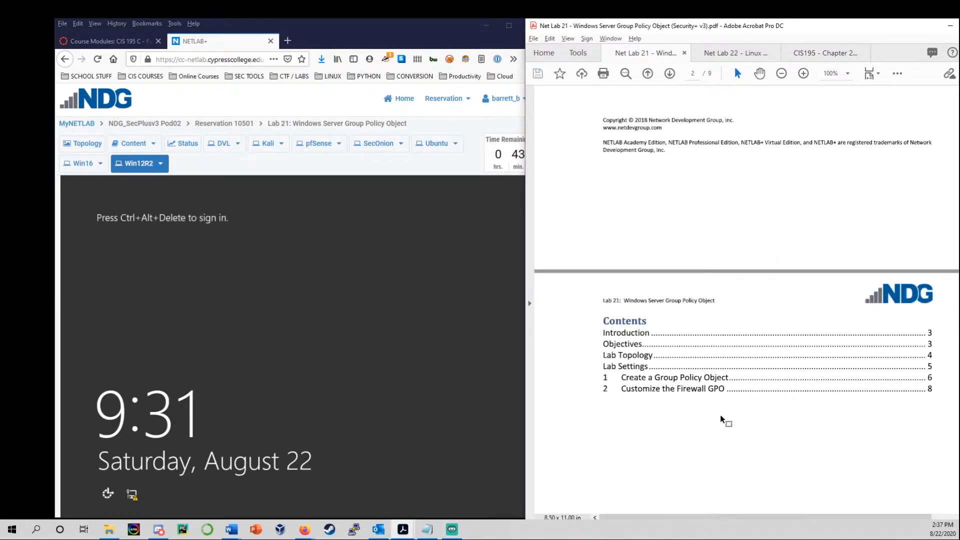
scroll(720, 415, down, 20)
scroll(721, 415, down, 15)
scroll(721, 416, down, 10)
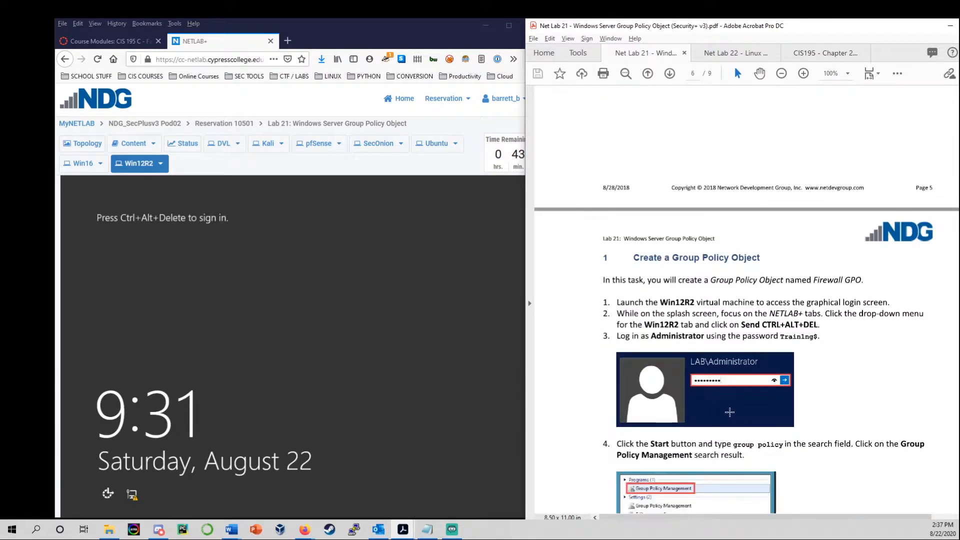
scroll(729, 411, up, 1)
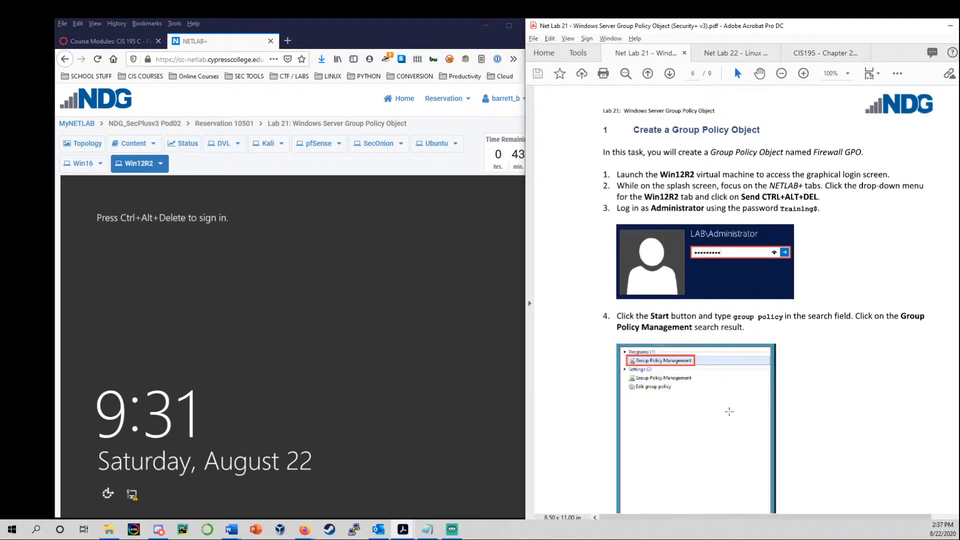
click(358, 334)
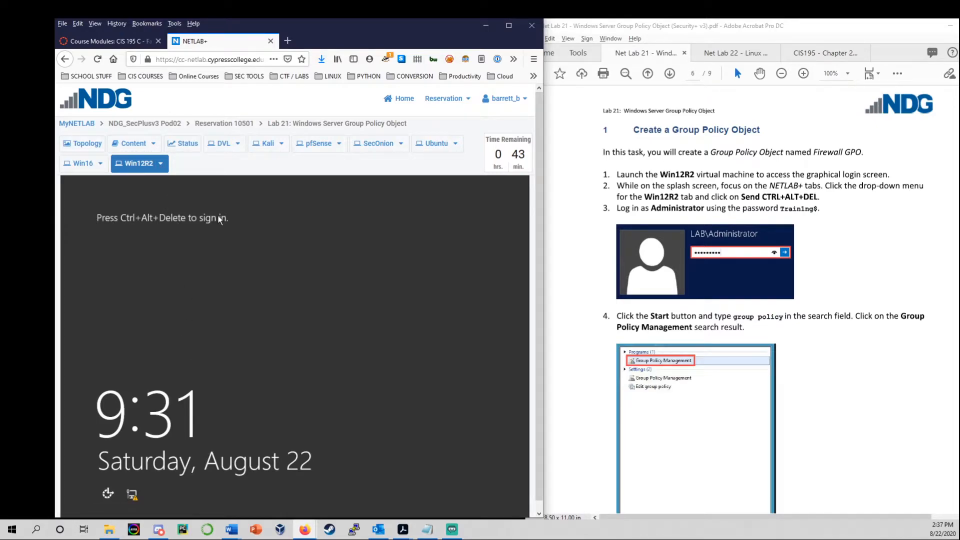
click(158, 167)
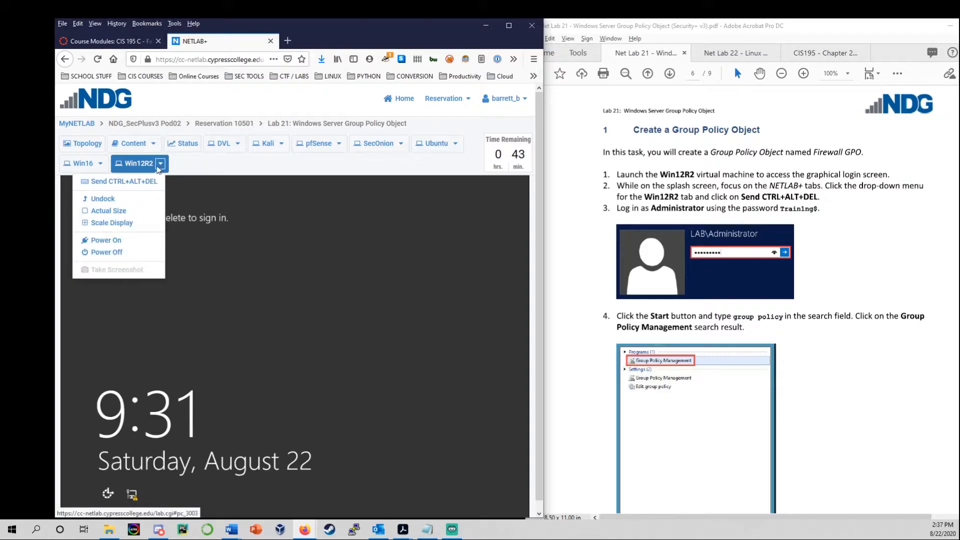
Send Ctrl+Alt+Del to Win12R2 and sign in as Administrator with the account password.
click(125, 182)
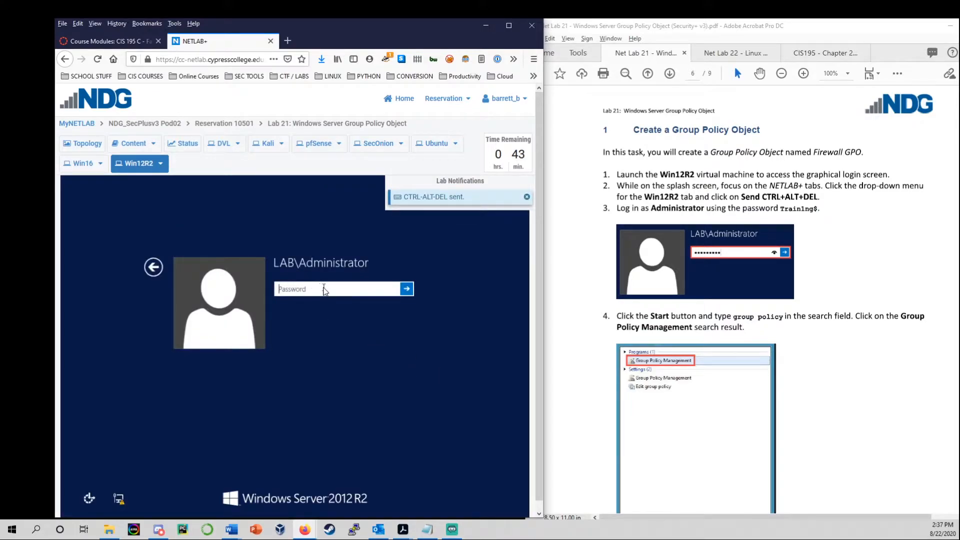
text(Train1ng$)
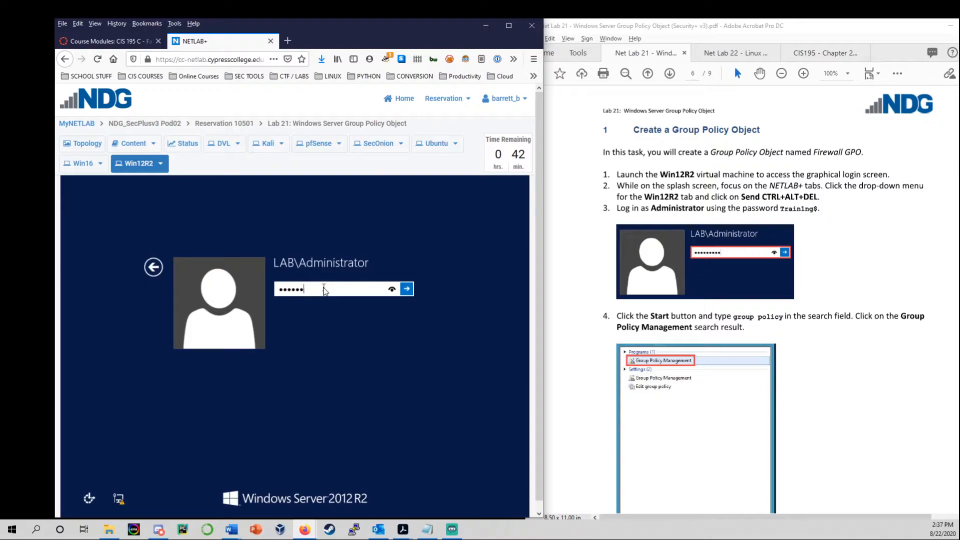
text($)
key(Return)
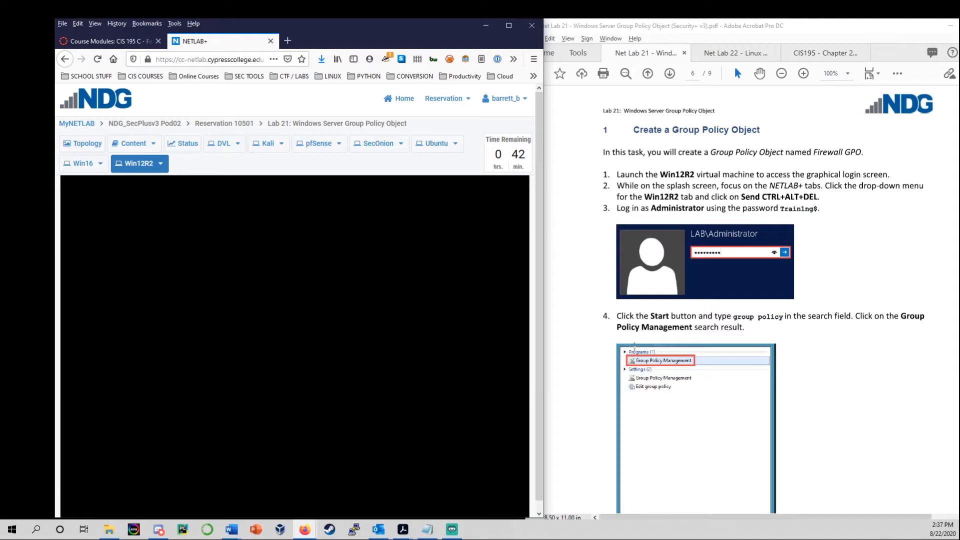
scroll(664, 205, down, 3)
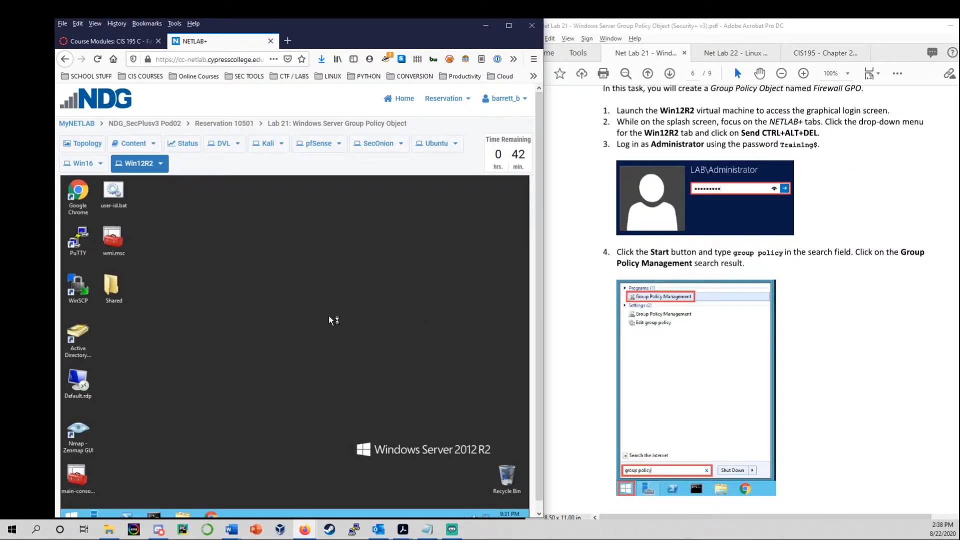
Search Start for 'group policy', launch Group Policy Management, and minimize Server Manager.
scroll(540, 288, down, 1)
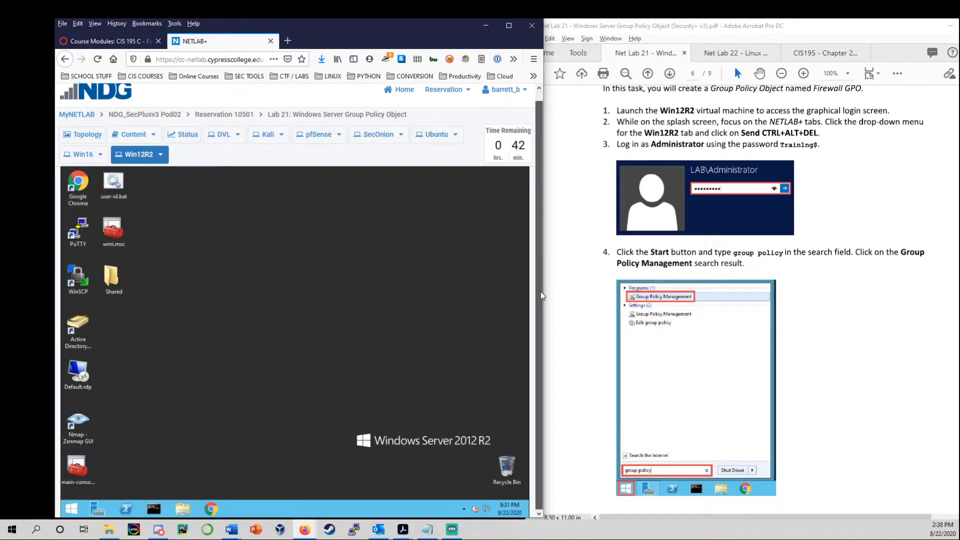
click(72, 509)
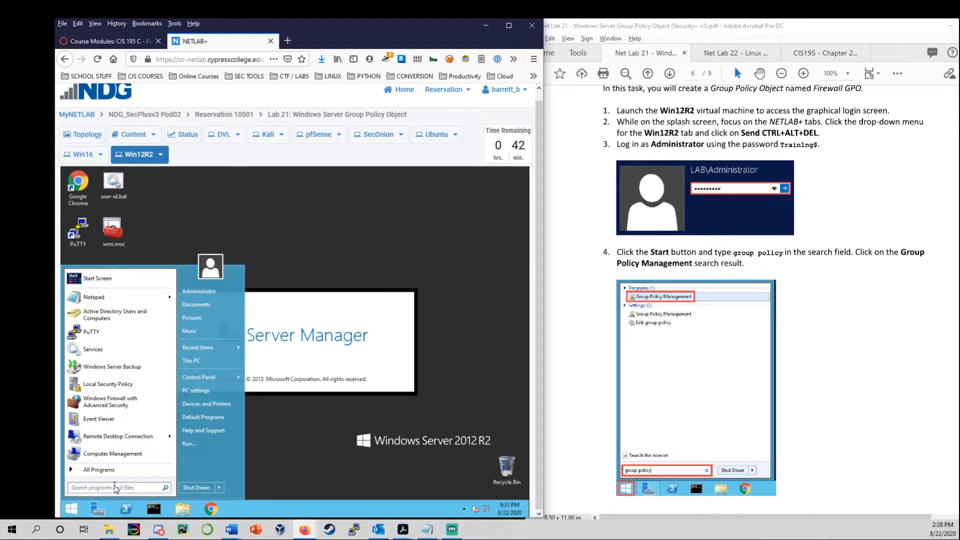
text(group policy)
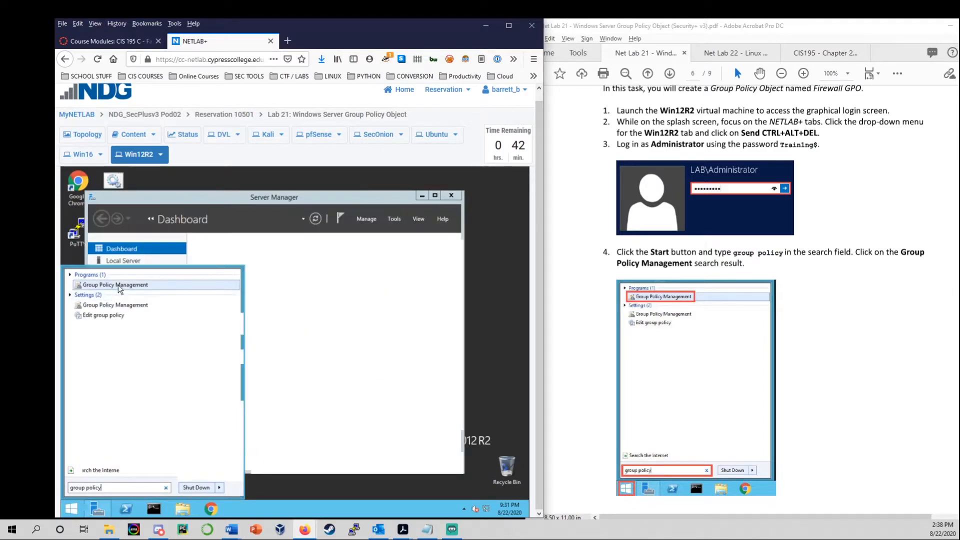
click(128, 283)
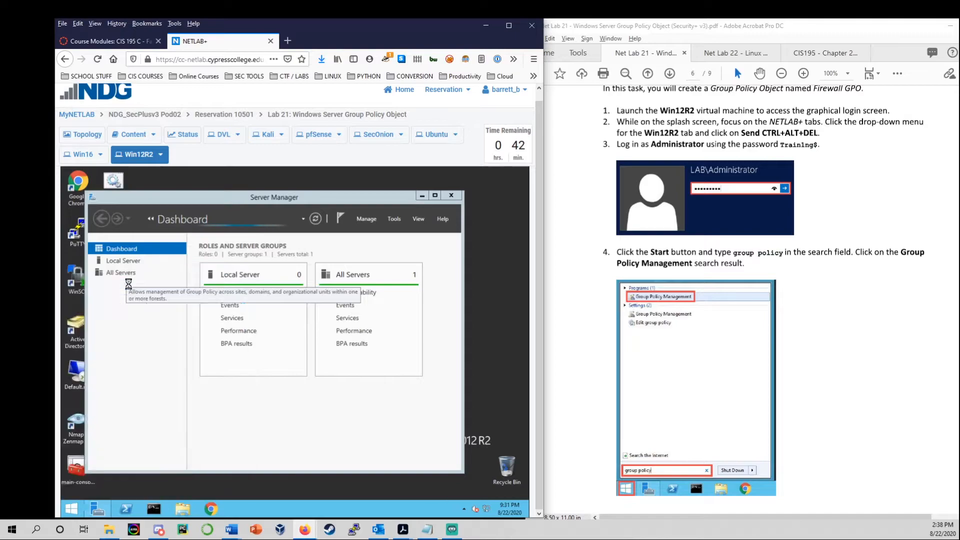
click(423, 196)
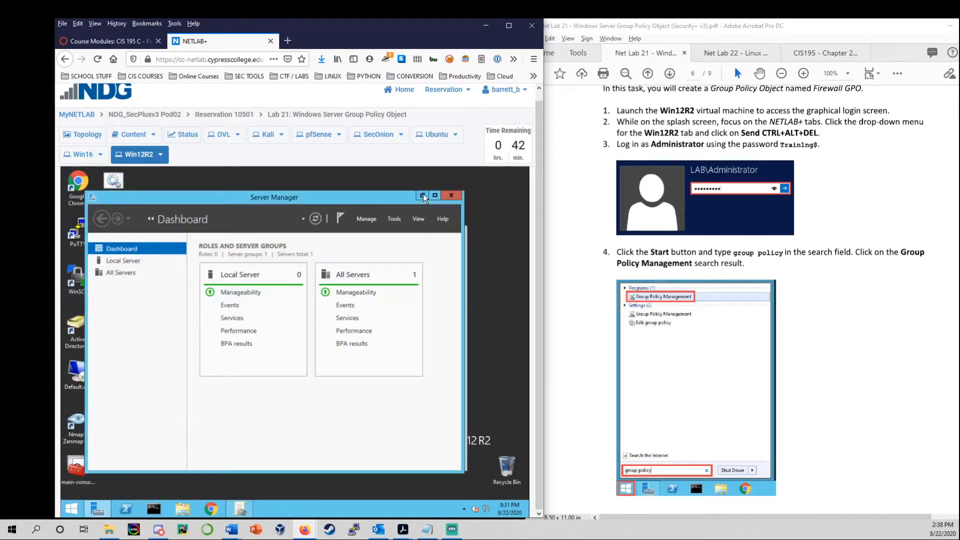
drag(398, 235, 425, 210)
Expand Forest: lab.local > Domains > lab.local and select its Group Policy Objects container.
scroll(853, 359, down, 5)
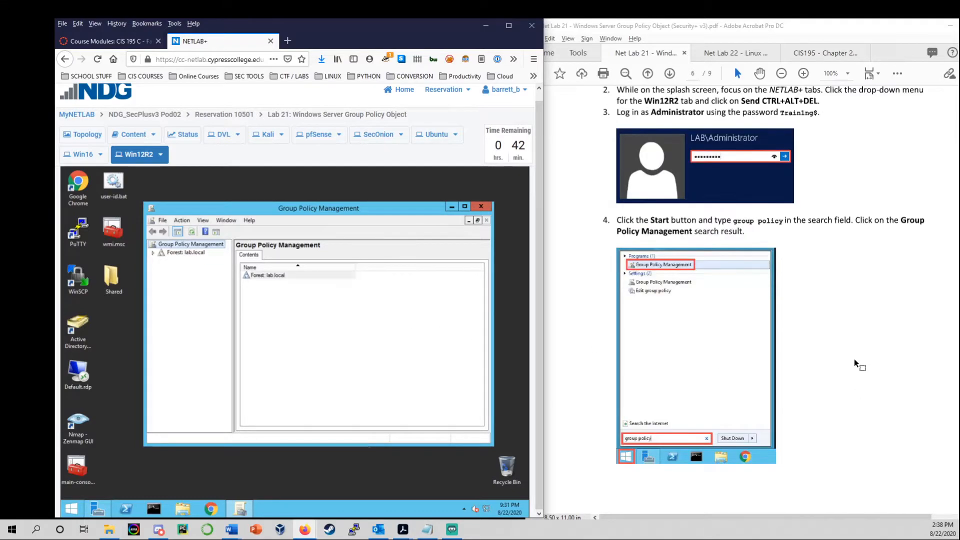
scroll(852, 359, down, 5)
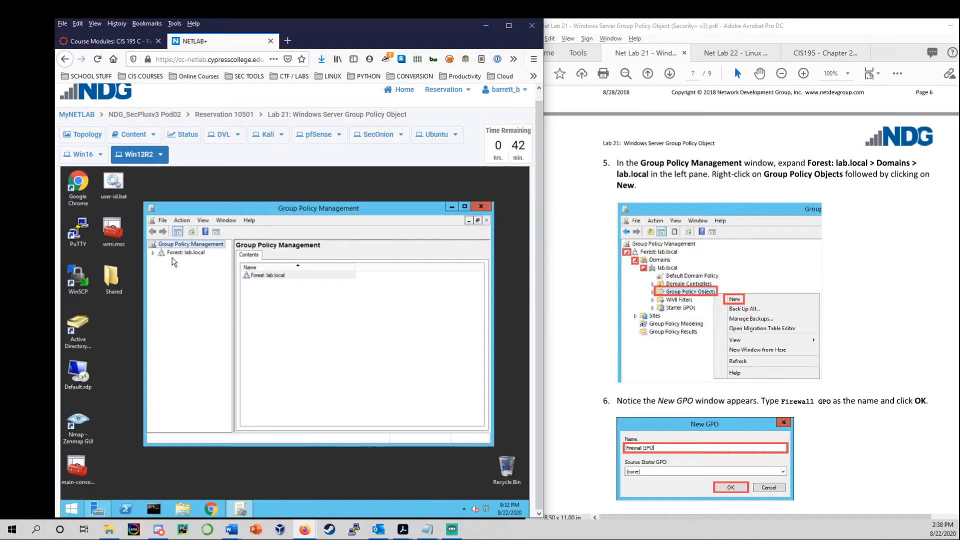
click(176, 253)
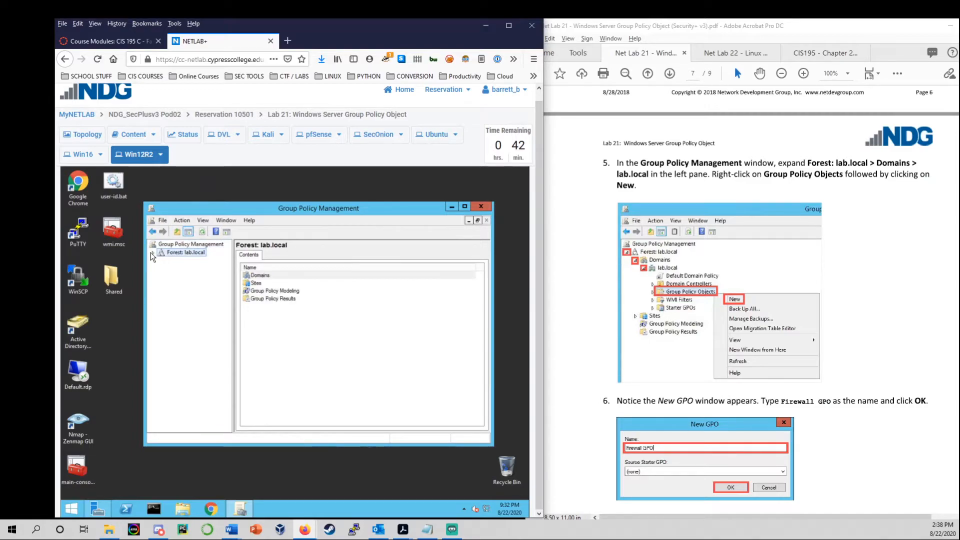
click(153, 254)
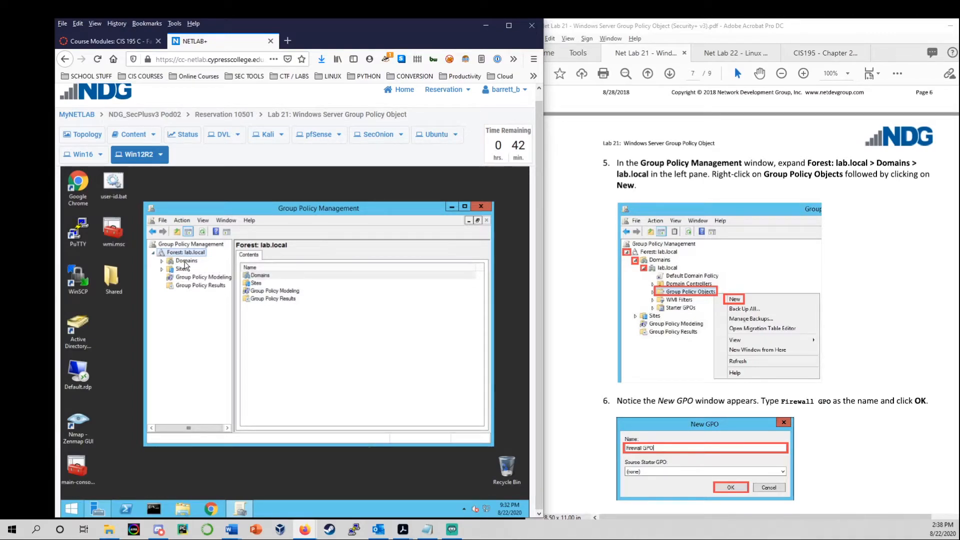
click(161, 260)
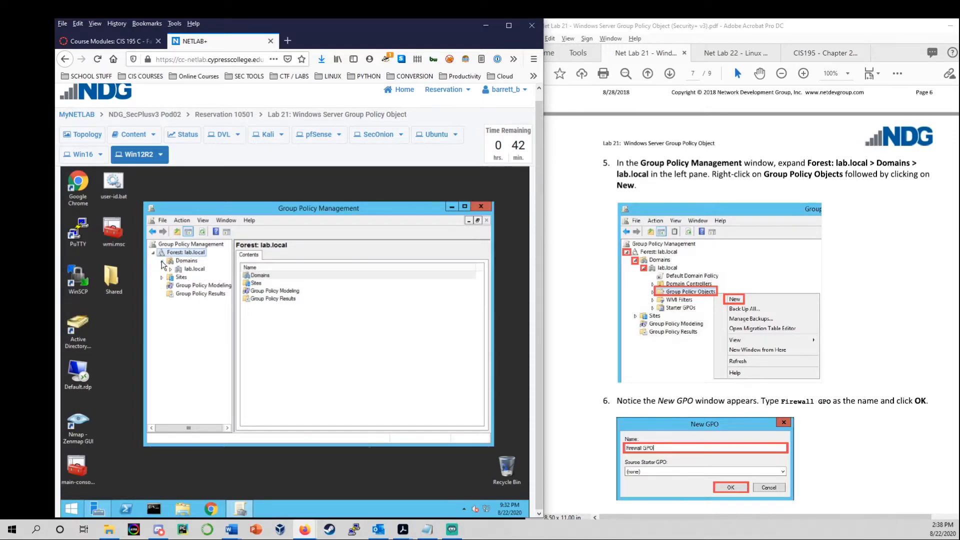
click(190, 271)
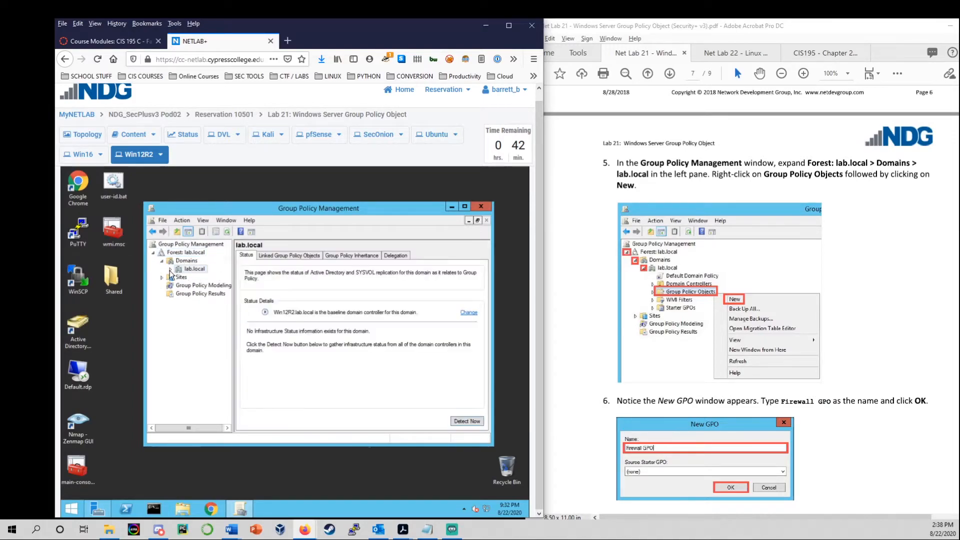
click(170, 269)
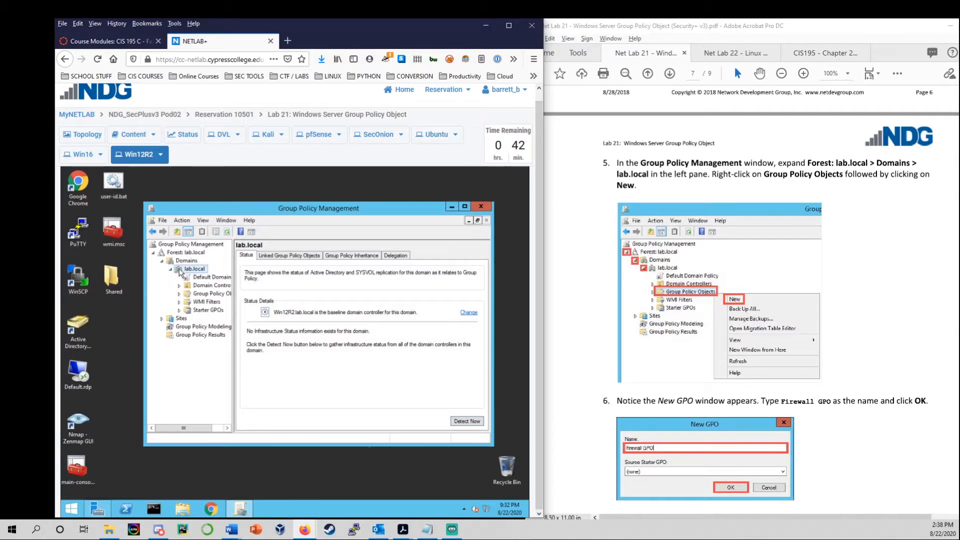
scroll(769, 339, down, 1)
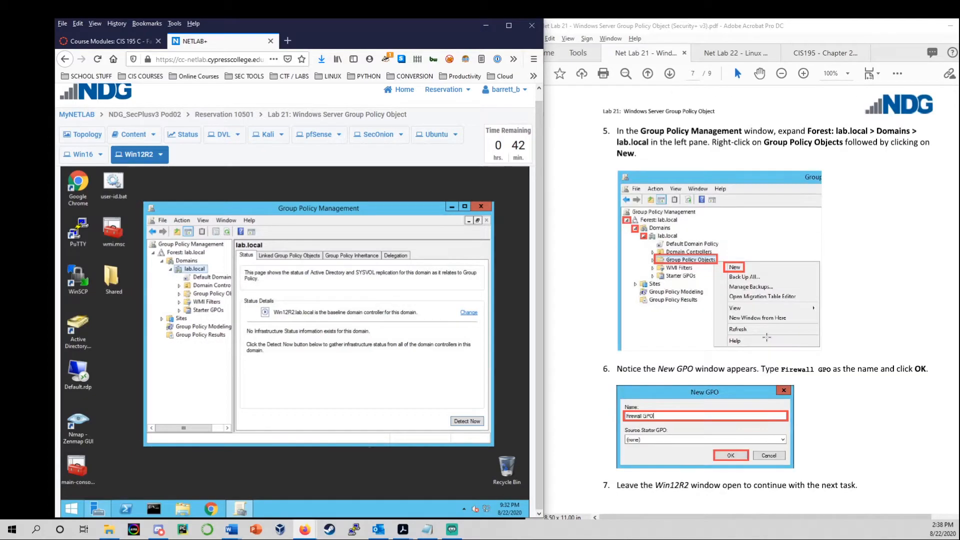
click(210, 295)
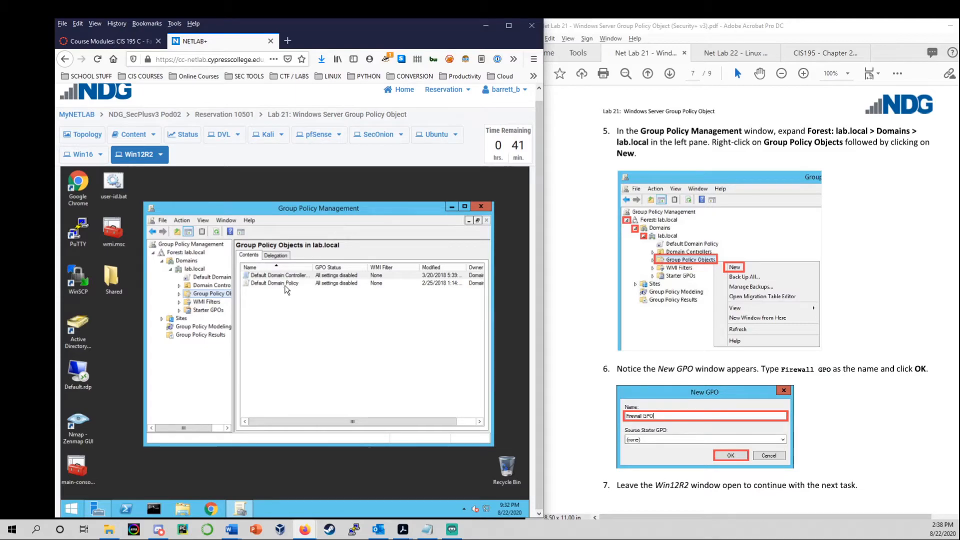
Create a new GPO named 'Firewall GPO' under lab.local's Group Policy Objects.
right_click(214, 295)
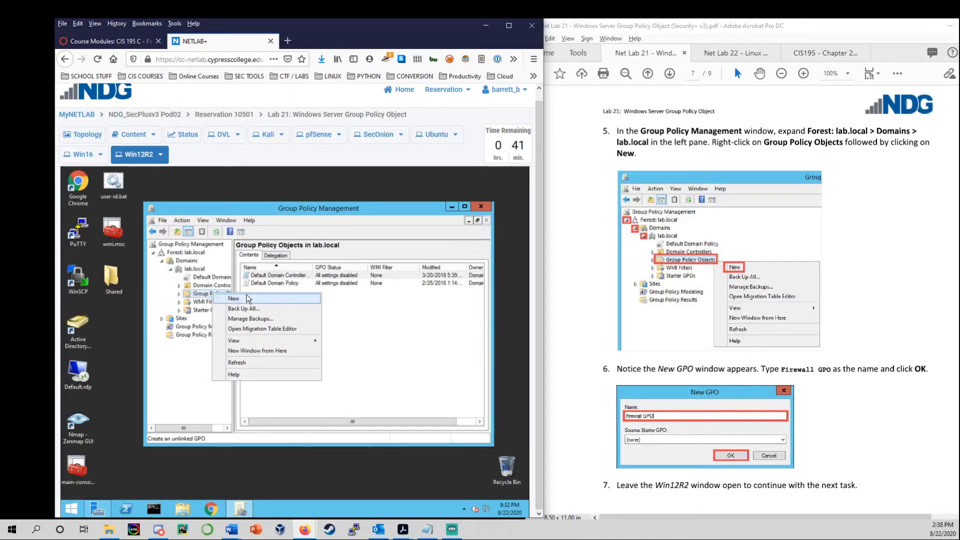
click(250, 299)
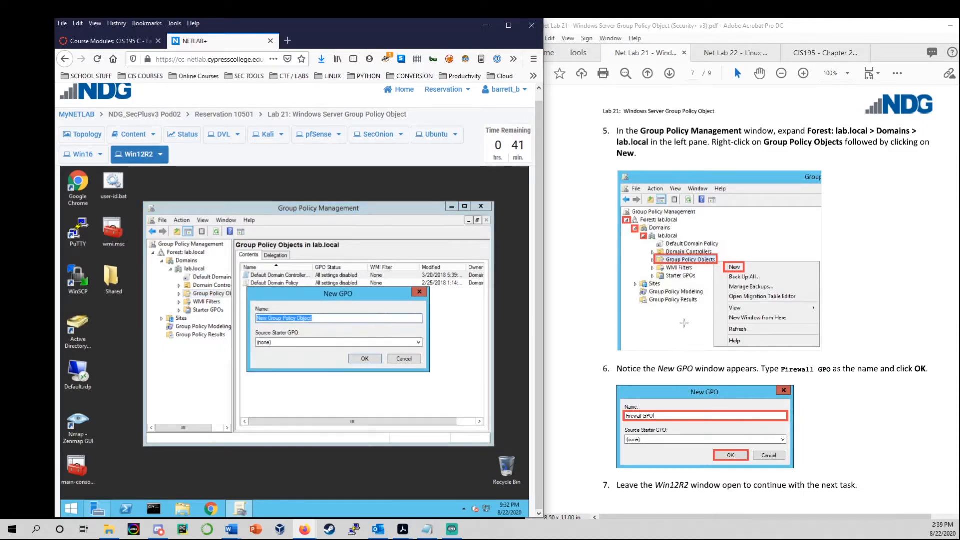
scroll(685, 324, down, 1)
text(Firewall GPO)
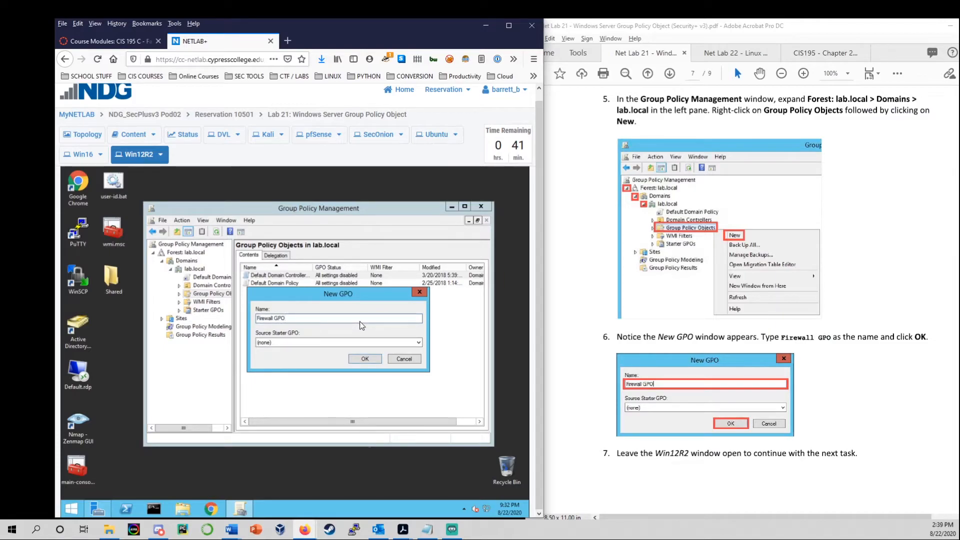
click(364, 357)
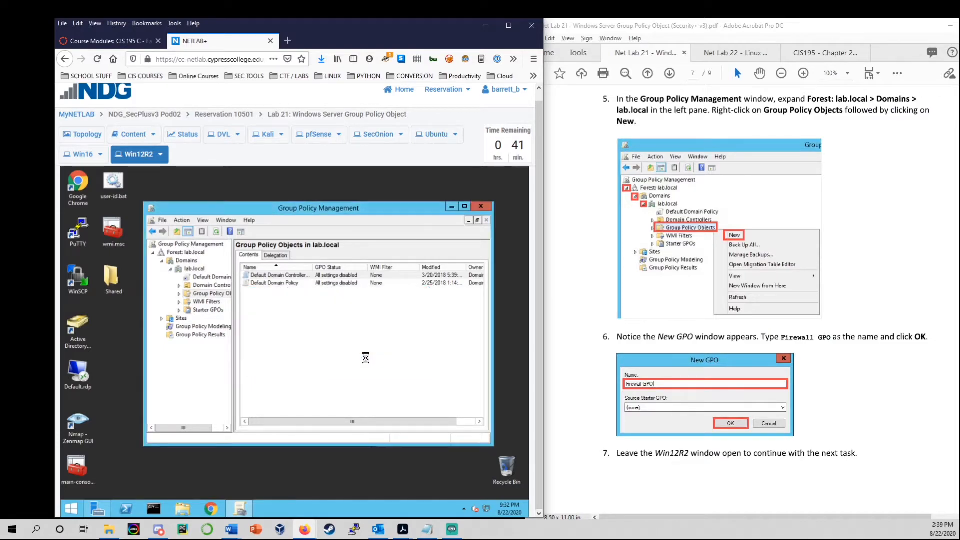
scroll(666, 337, down, 3)
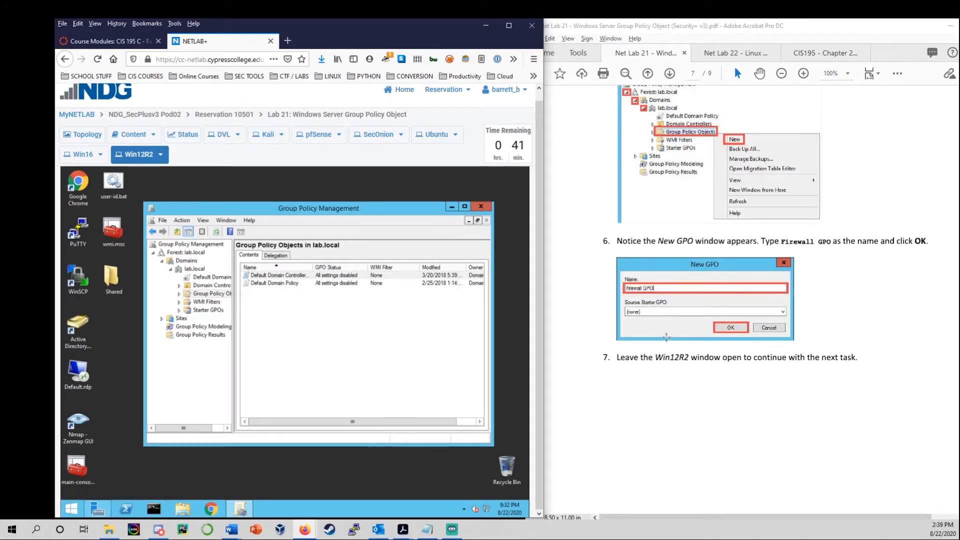
scroll(666, 337, down, 12)
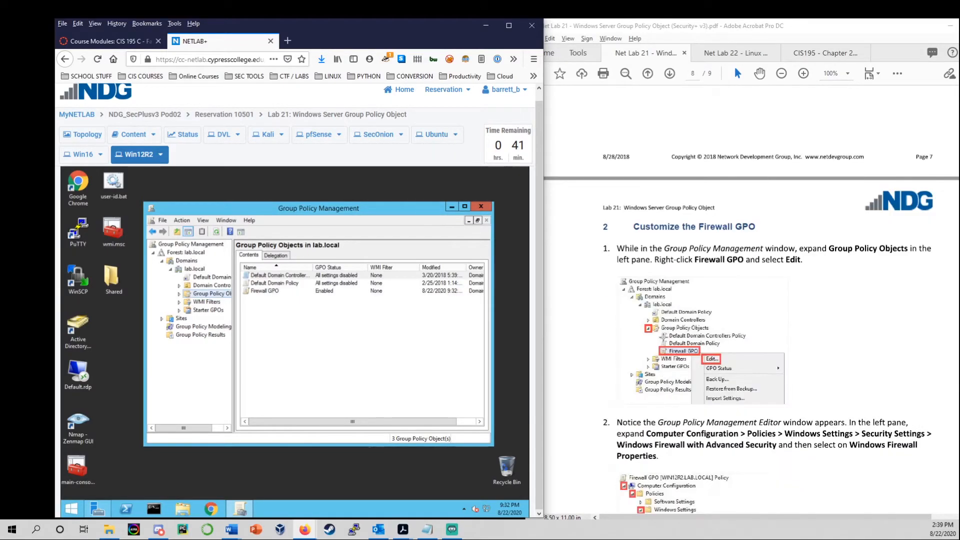
scroll(663, 338, down, 1)
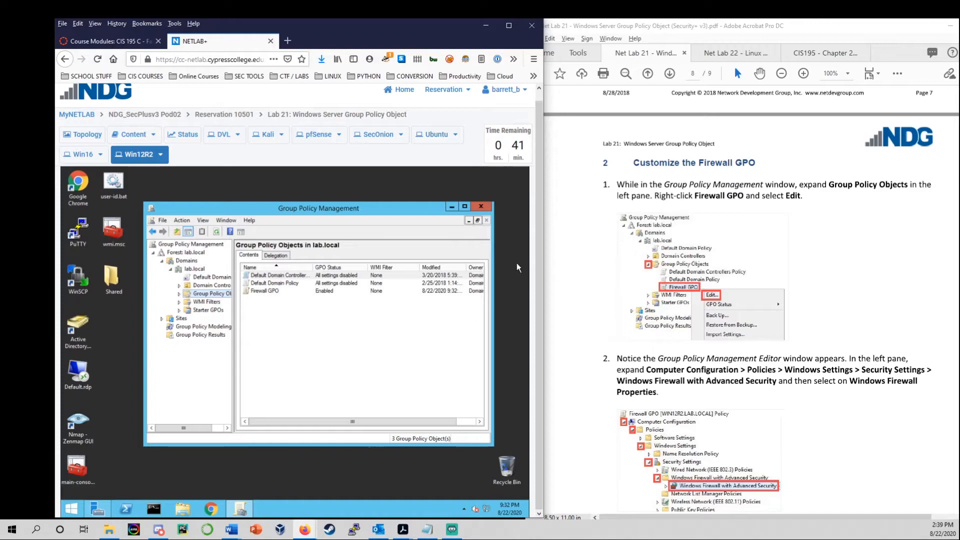
Expand Group Policy Objects and choose Edit on Firewall GPO.
click(189, 295)
click(179, 293)
click(215, 319)
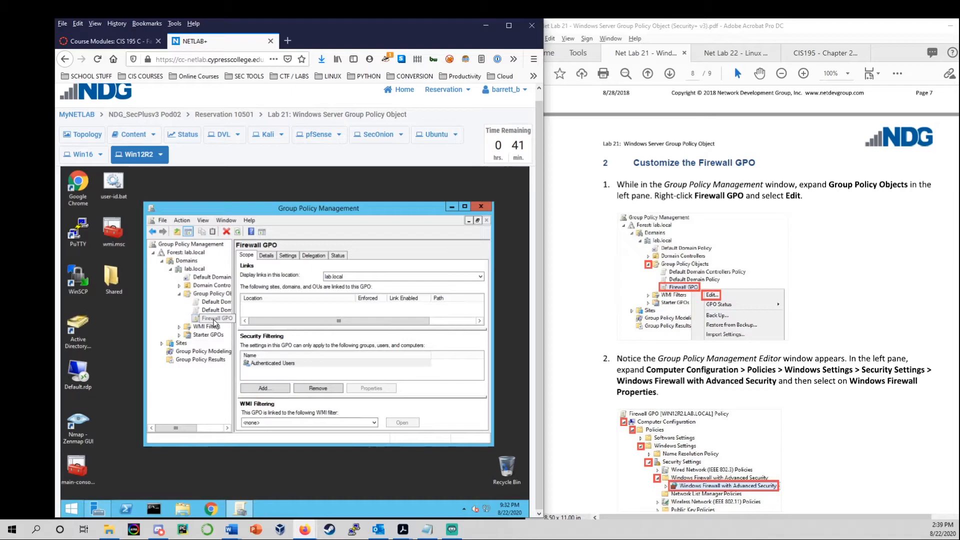
right_click(215, 321)
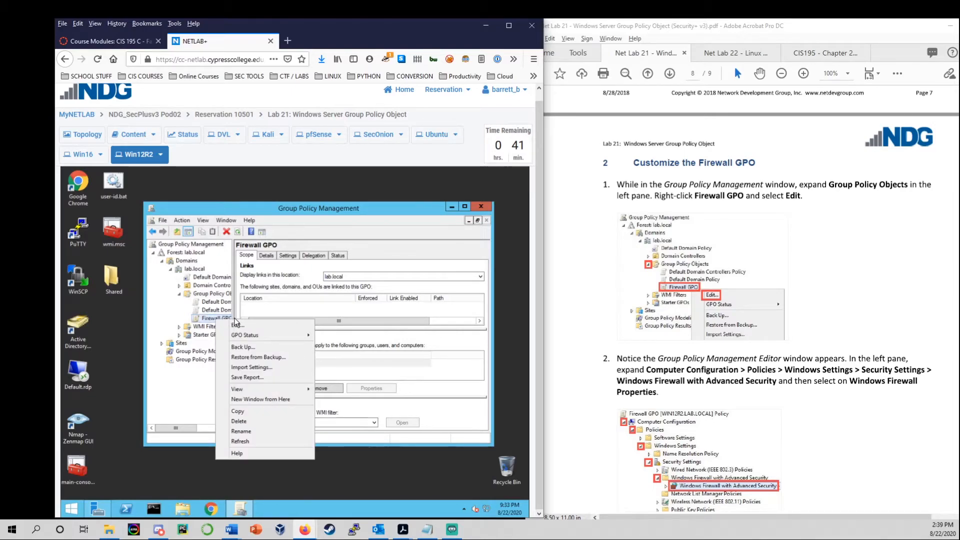
click(237, 325)
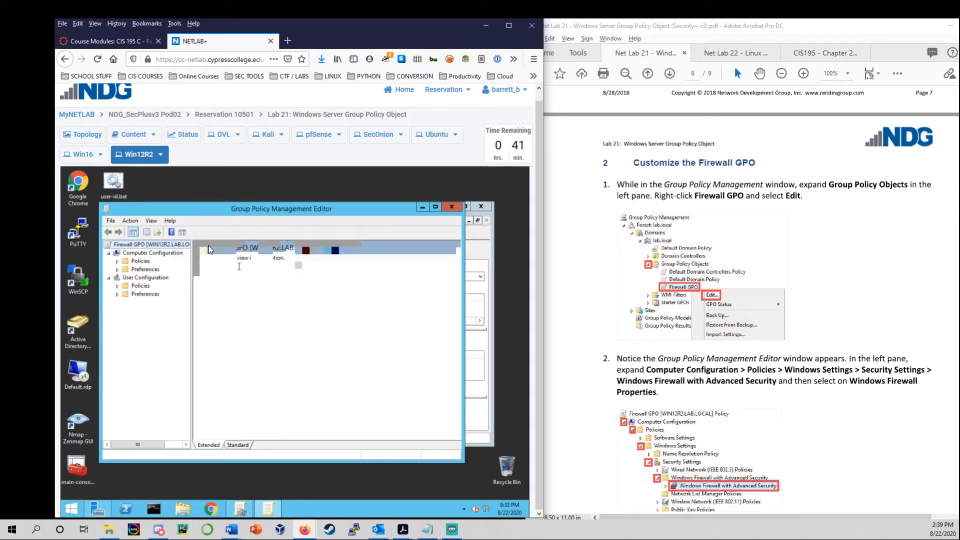
Reposition the policy editor window, minimizing and restoring it.
drag(215, 215, 225, 222)
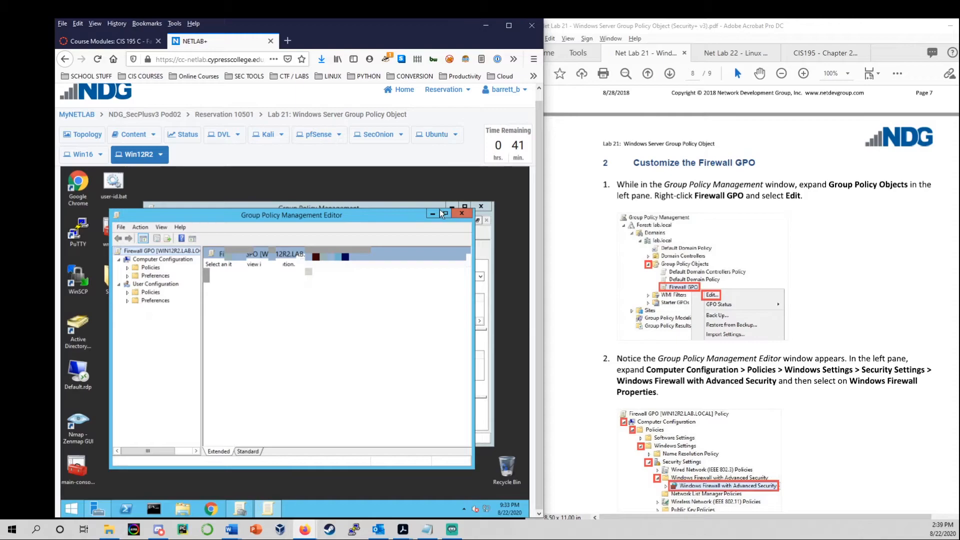
click(433, 212)
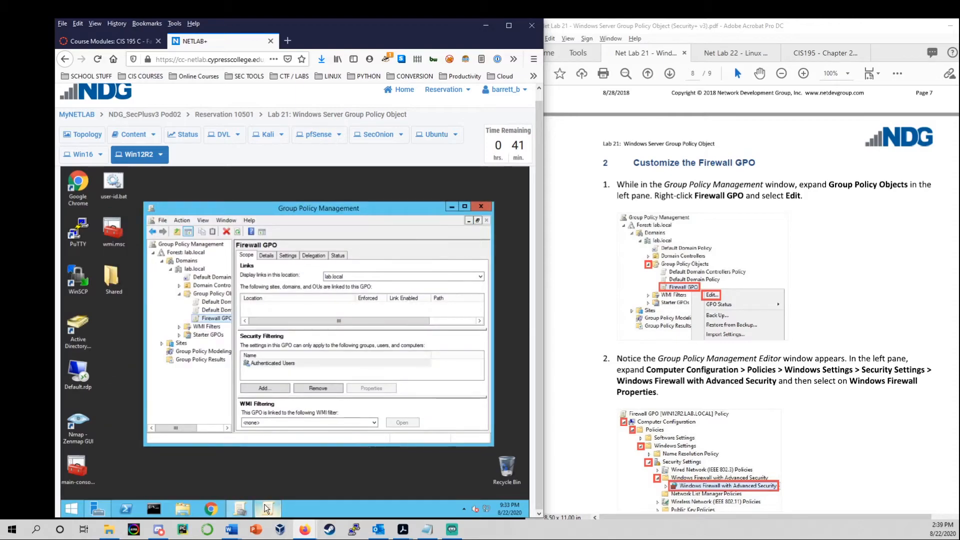
click(268, 508)
scroll(815, 375, down, 5)
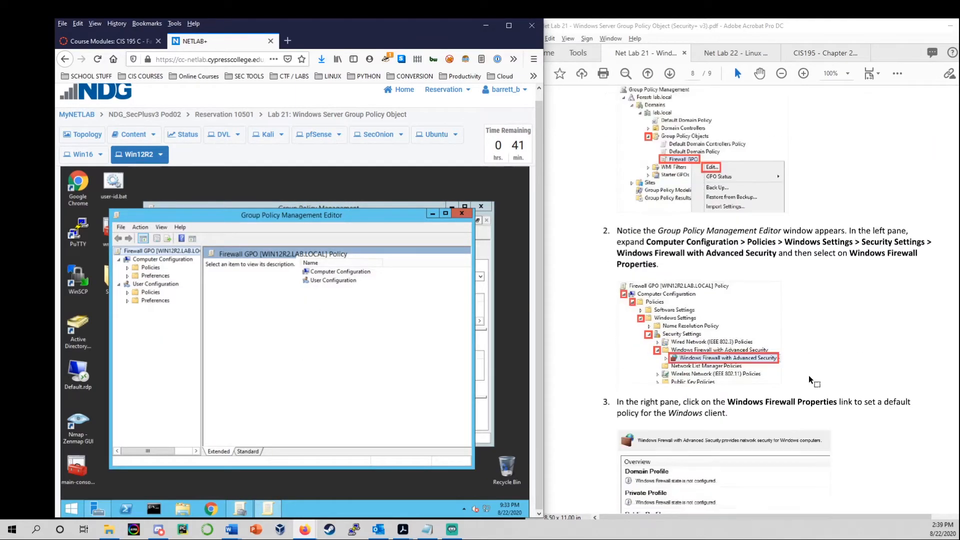
Expand Computer Configuration > Policies > Windows Settings > Security Settings to Windows Firewall with Advanced Security.
click(127, 268)
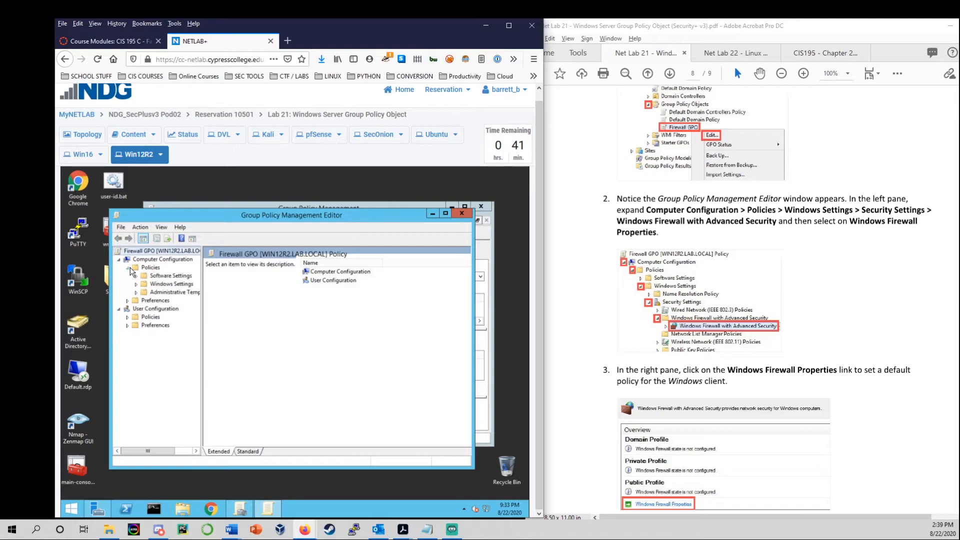
click(143, 284)
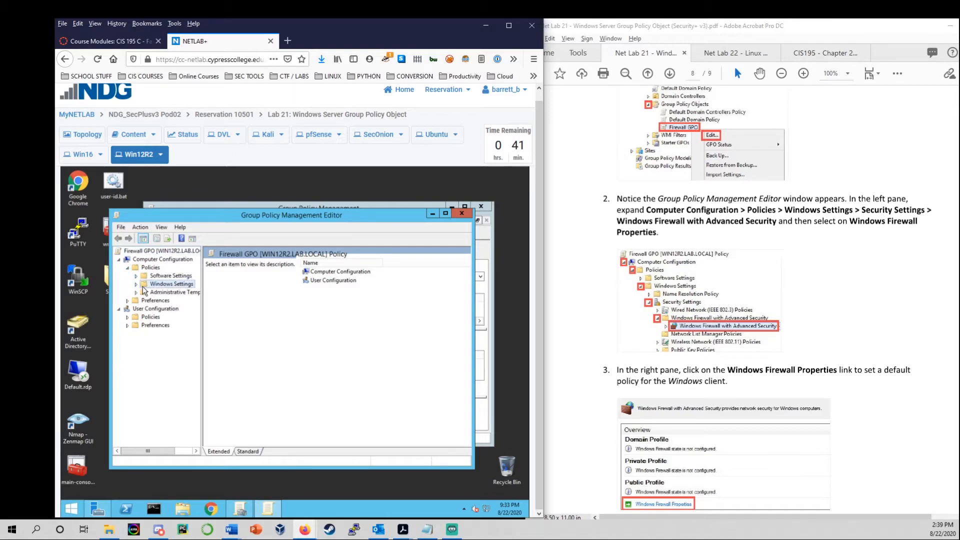
click(137, 284)
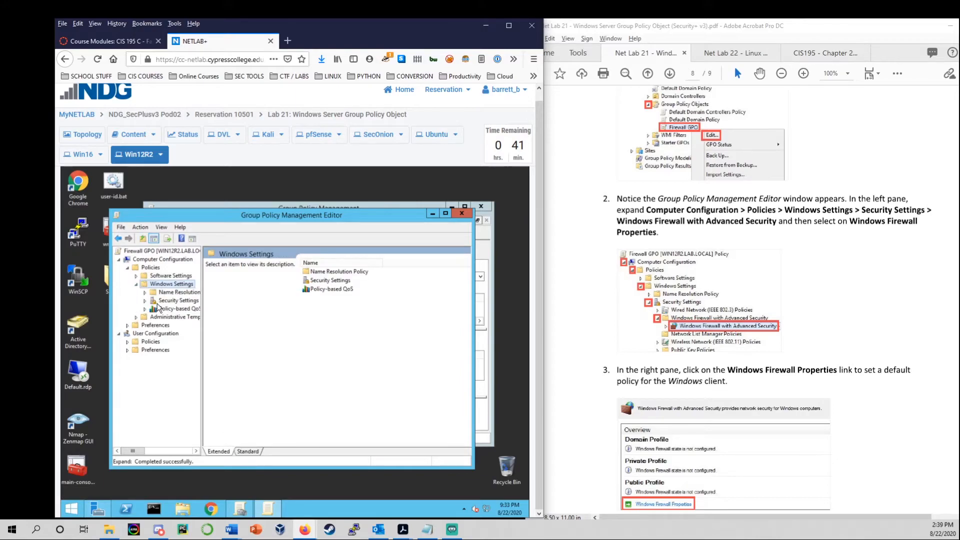
click(145, 300)
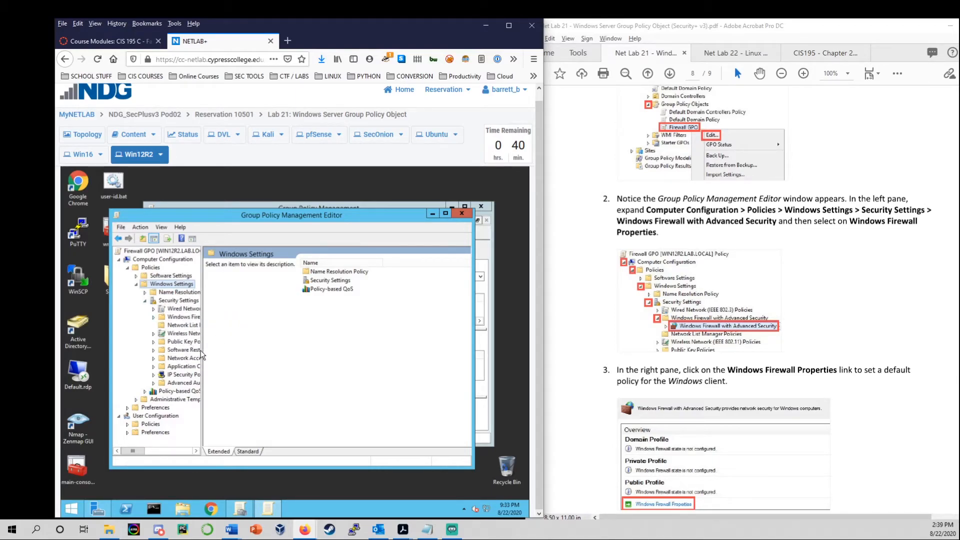
drag(202, 352, 277, 349)
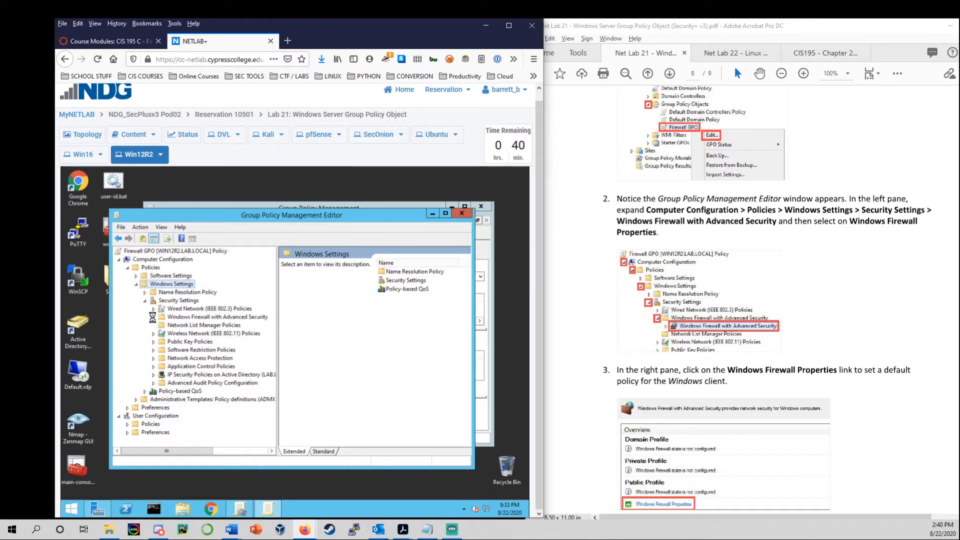
click(180, 325)
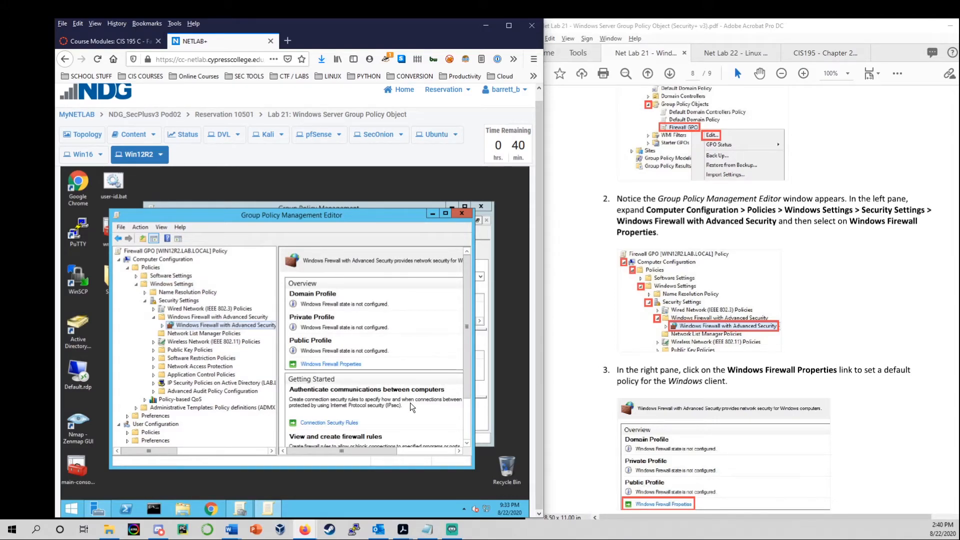
Open Windows Firewall Properties from the Firewall GPO's overview pane.
scroll(677, 304, down, 3)
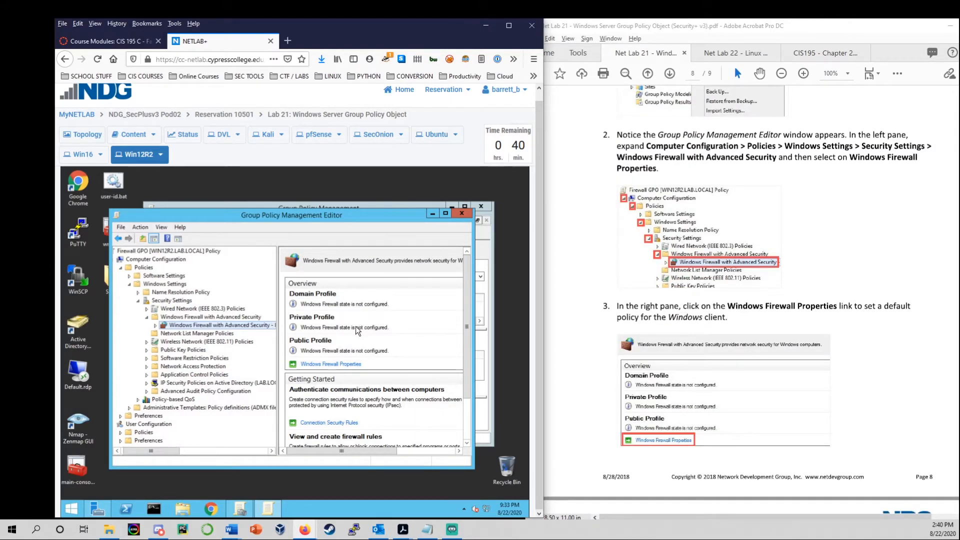
click(348, 366)
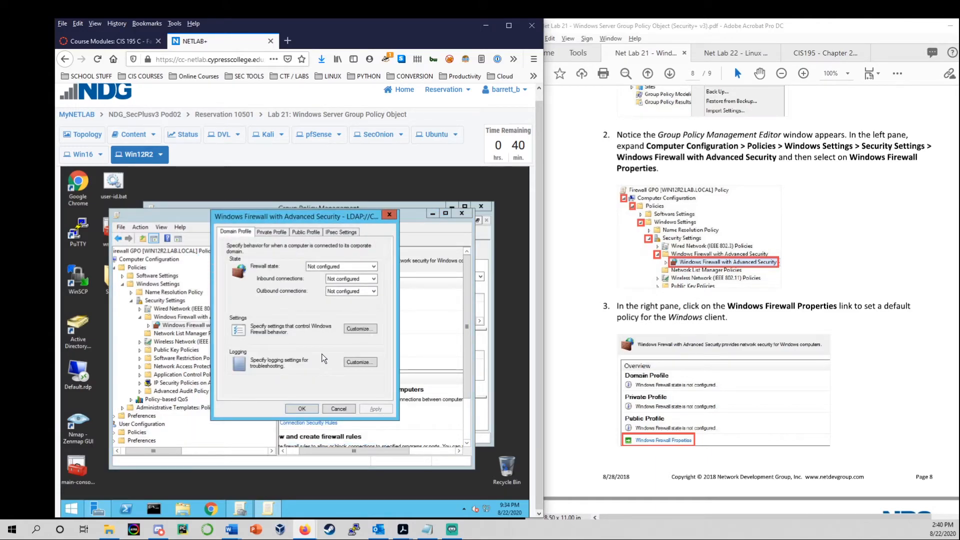
Set the Public Profile to firewall On, inbound Block, outbound Allow, then apply and close.
scroll(721, 356, down, 6)
scroll(716, 358, down, 4)
click(191, 250)
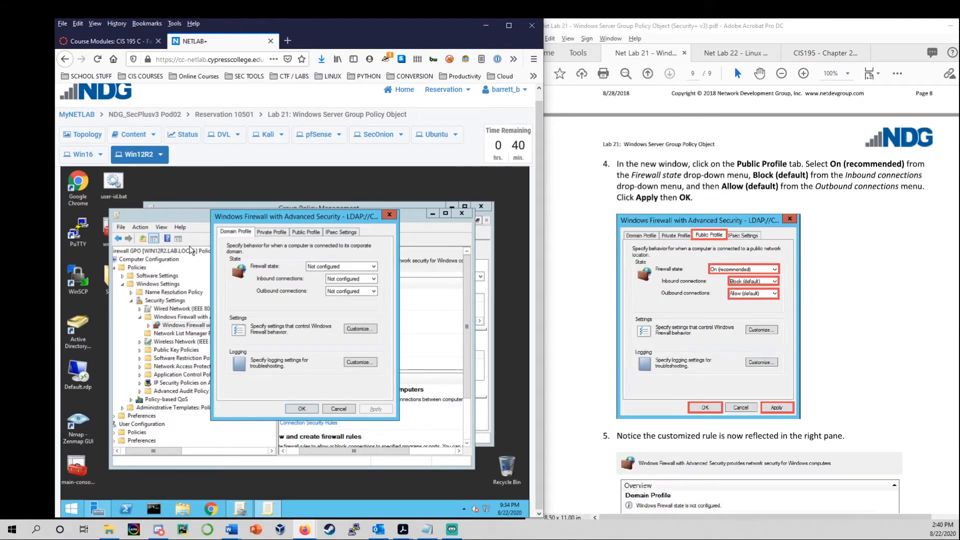
click(309, 232)
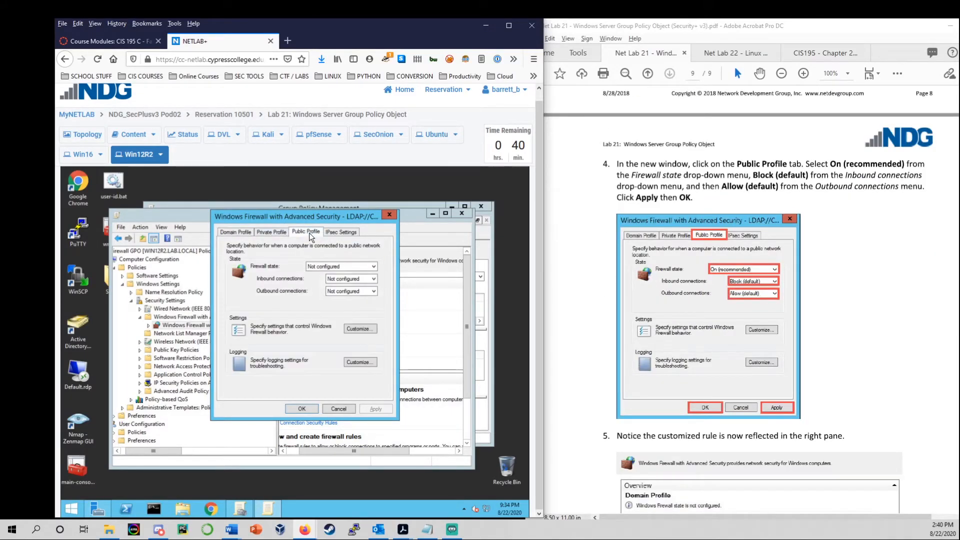
click(335, 268)
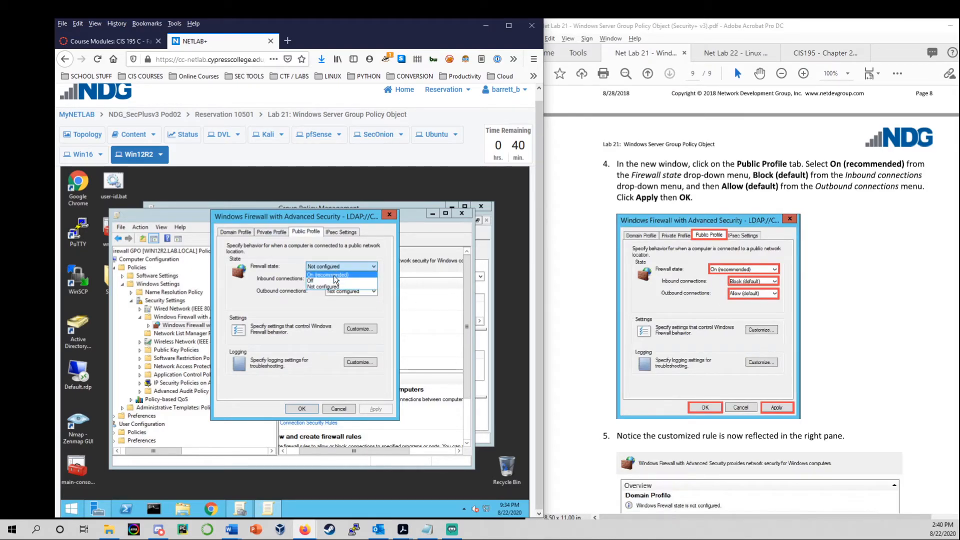
click(334, 275)
click(341, 283)
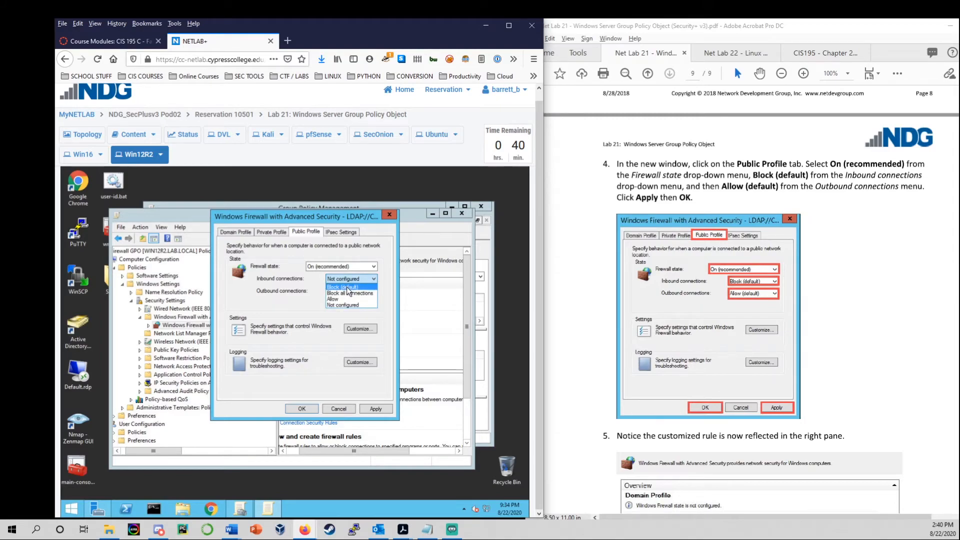
click(346, 287)
click(349, 293)
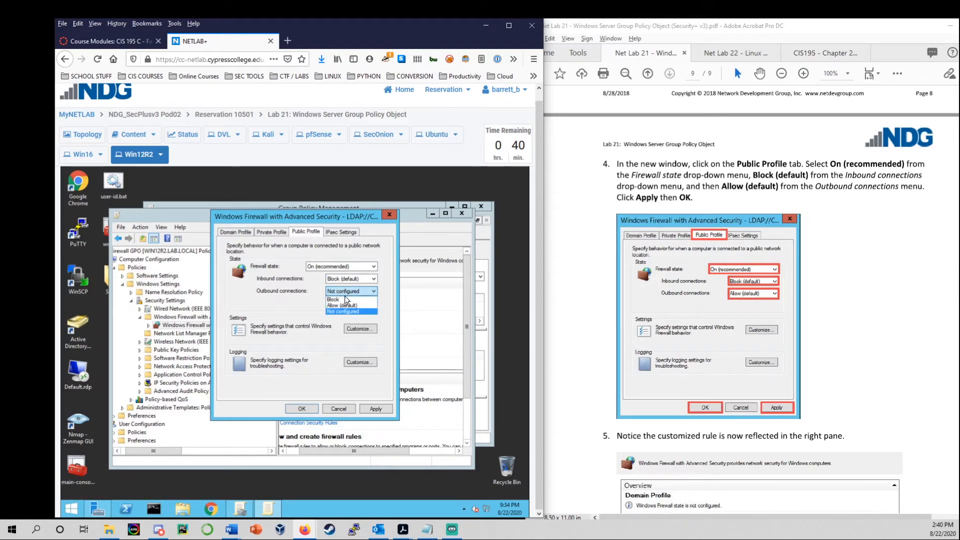
click(345, 305)
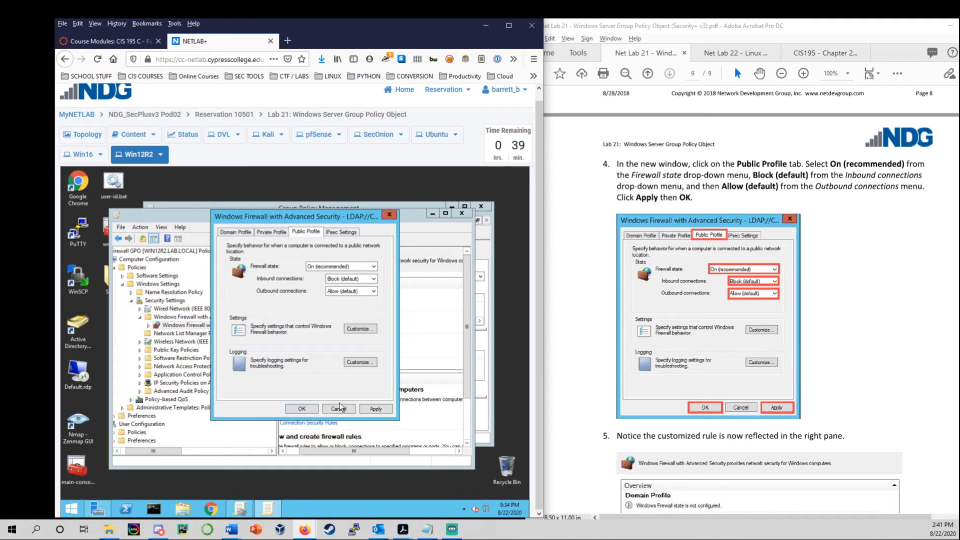
click(371, 408)
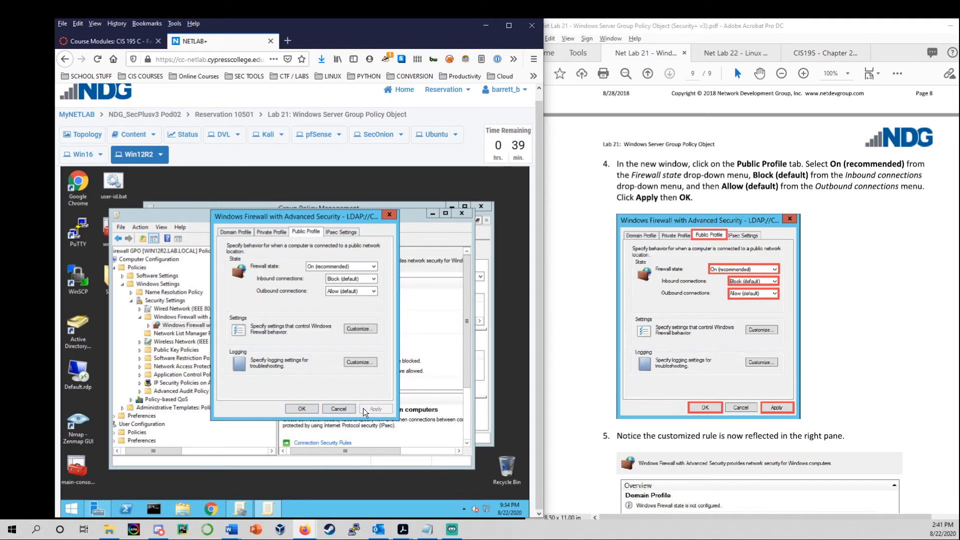
click(302, 407)
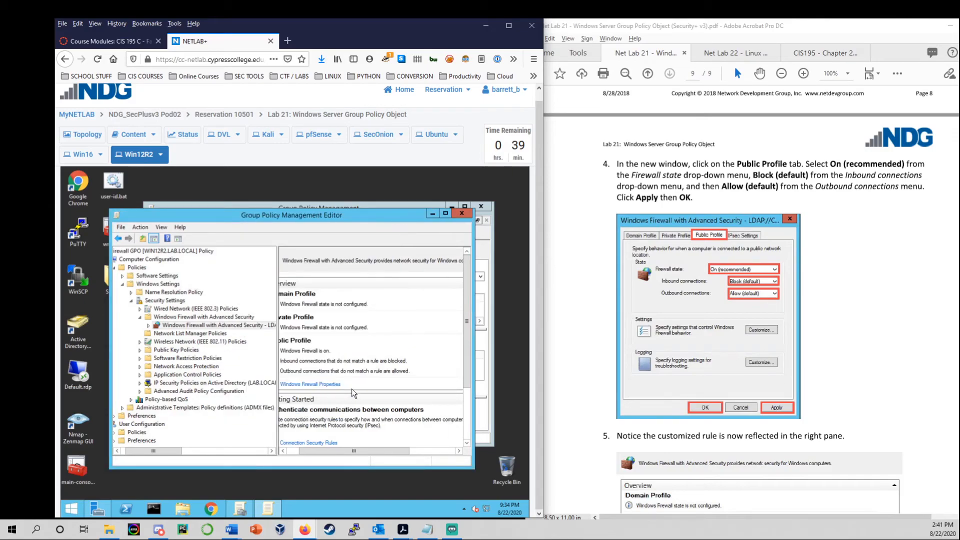
Scroll the editor's overview to check the Public Profile summary.
scroll(750, 300, down, 4)
drag(395, 451, 292, 455)
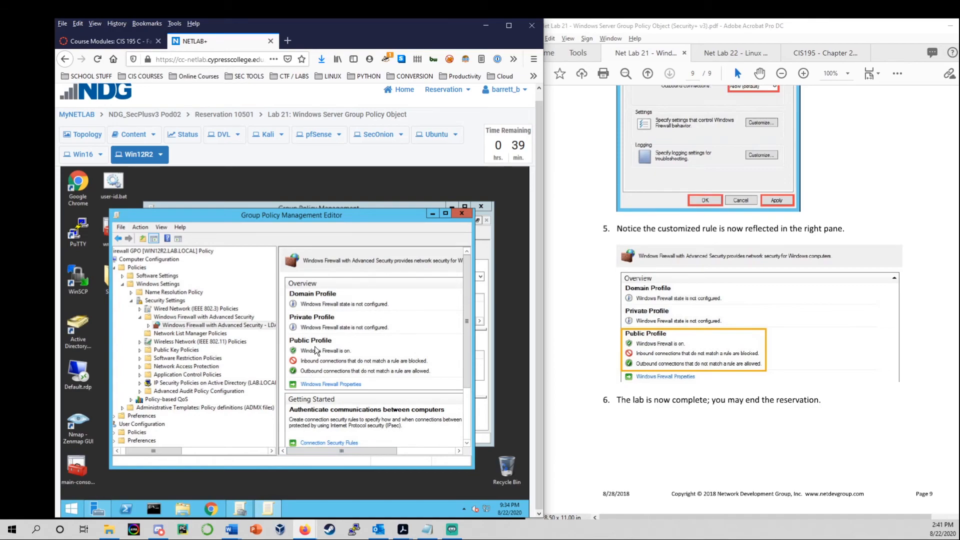
scroll(333, 359, down, 2)
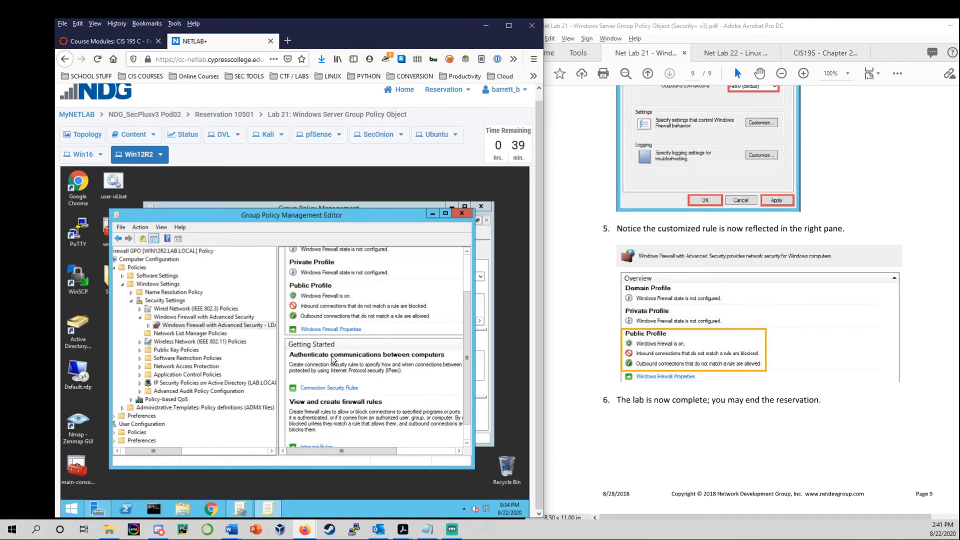
scroll(344, 297, up, 2)
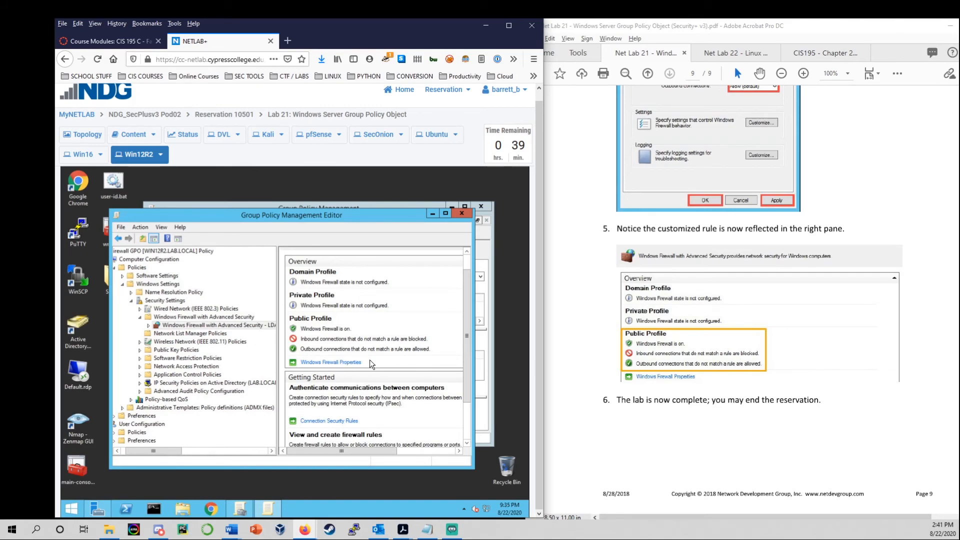
scroll(361, 363, up, 1)
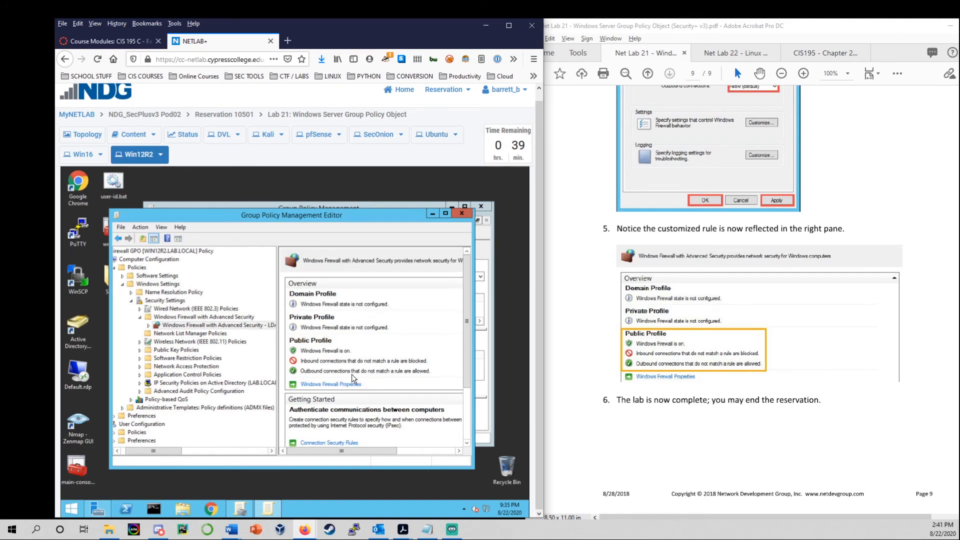
scroll(339, 384, down, 3)
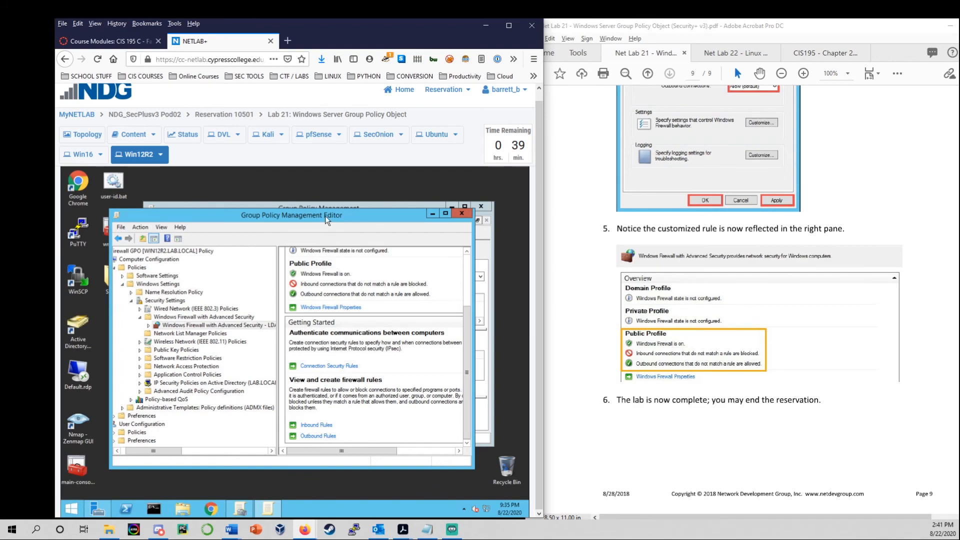
Bring the Lab 21 PDF forward and return it to page 1.
drag(325, 213, 338, 219)
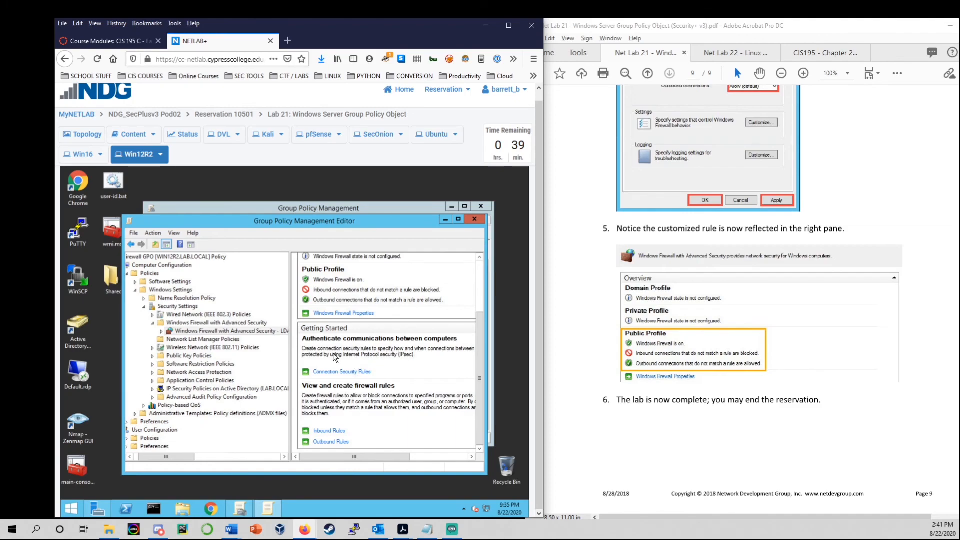
click(744, 366)
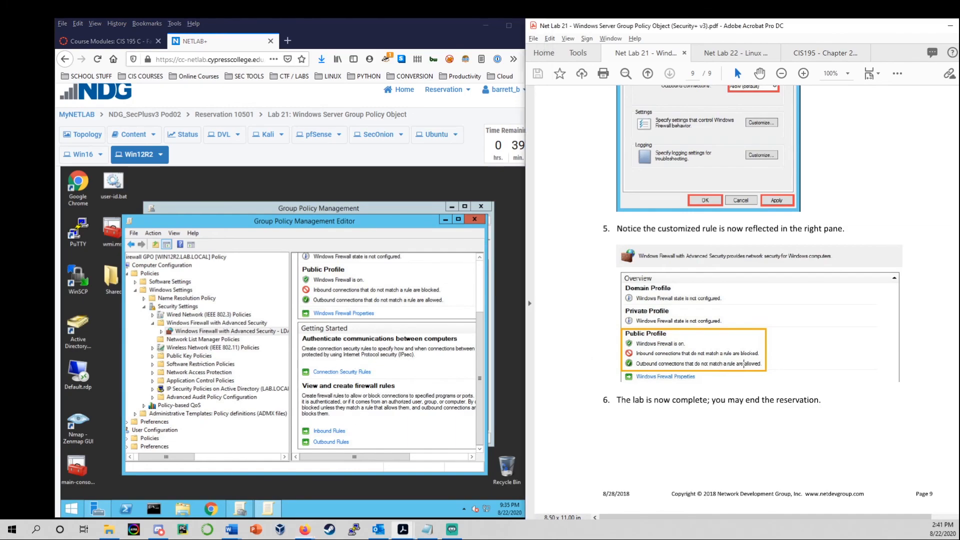
click(771, 423)
key(Home)
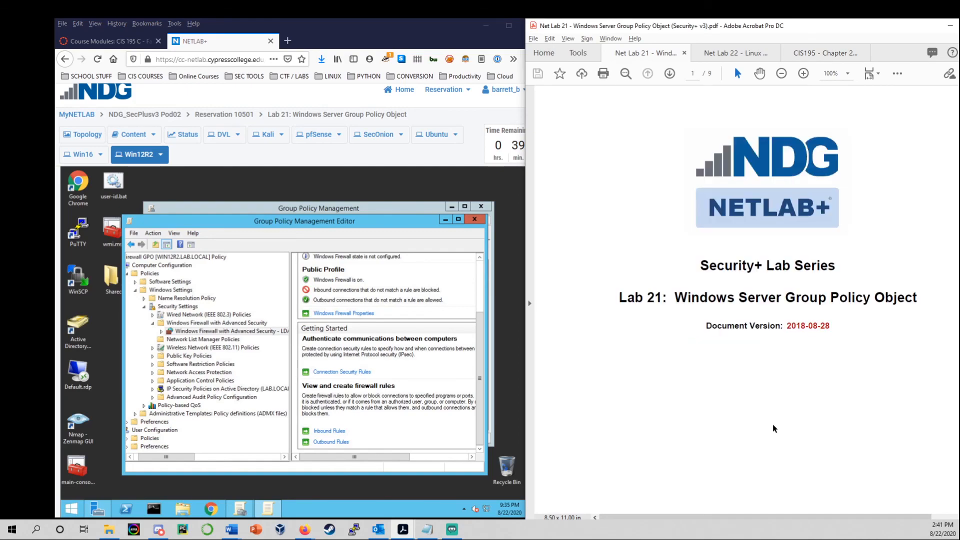